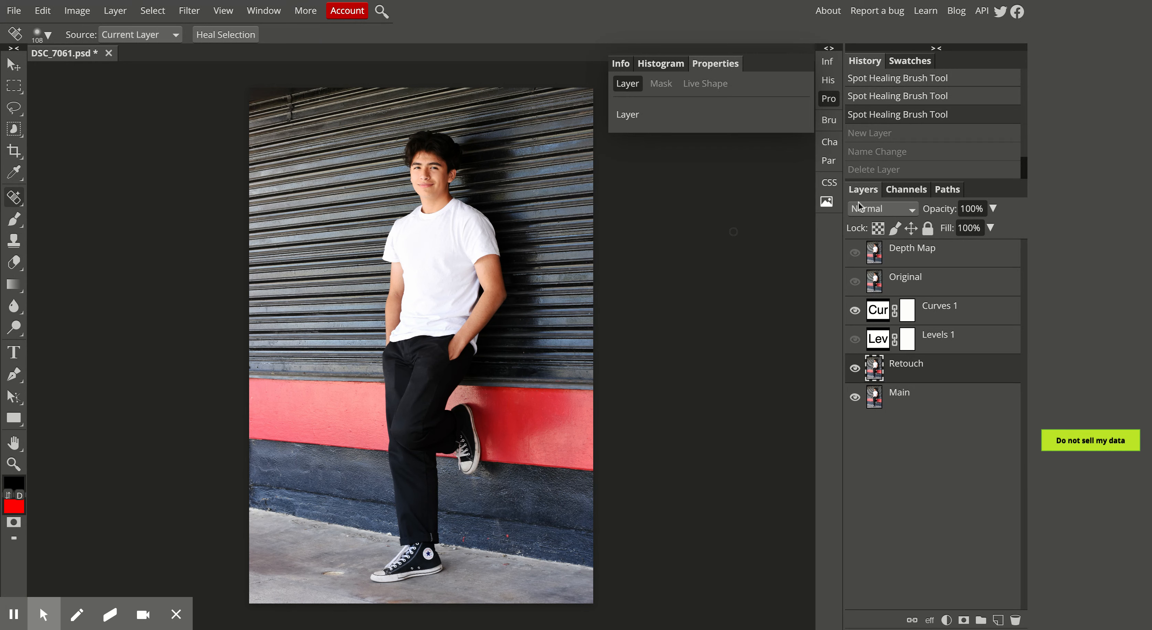
# Add a new layer above the Retouch layer and name it Vignette.
pyautogui.click(998, 621)
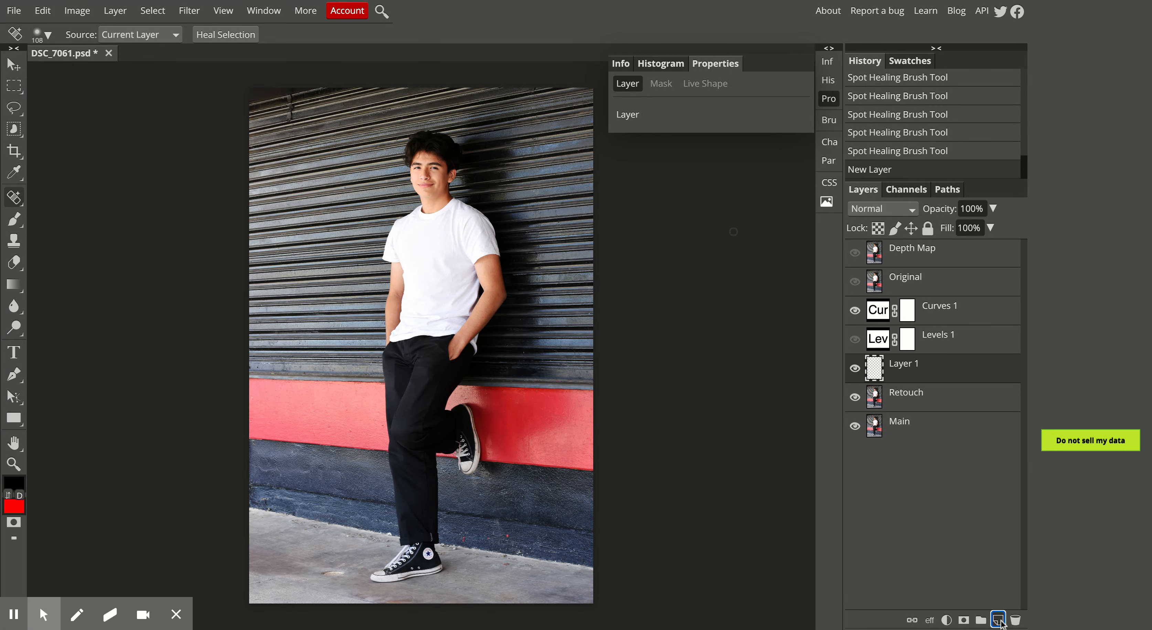
pyautogui.doubleClick(905, 364)
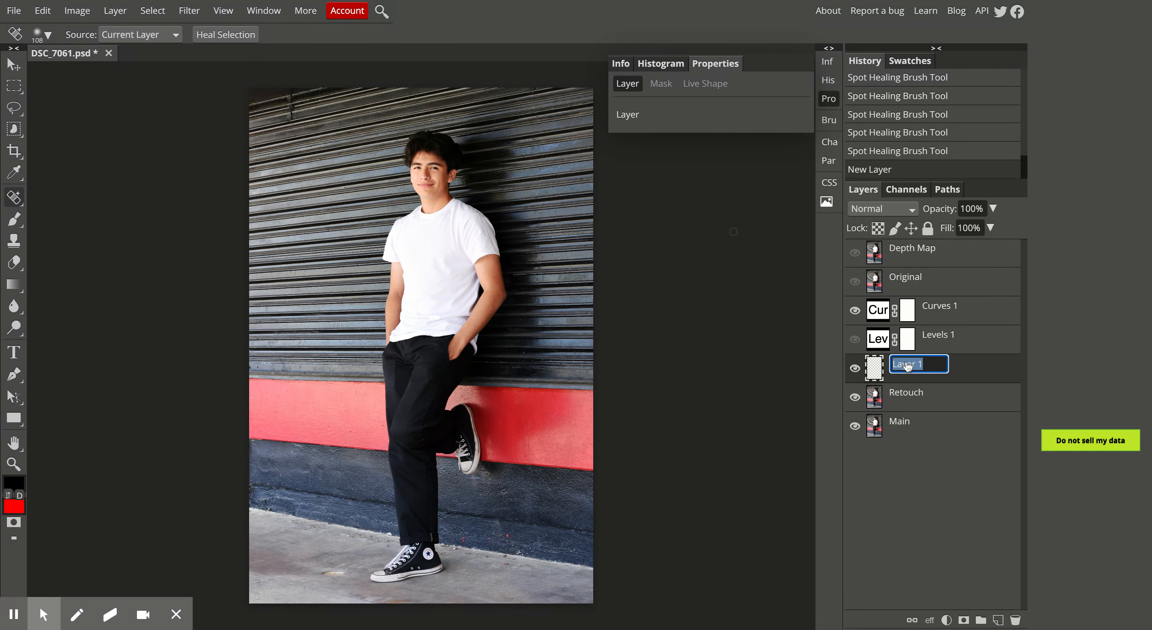
pyautogui.write('Vignette')
pyautogui.click(881, 521)
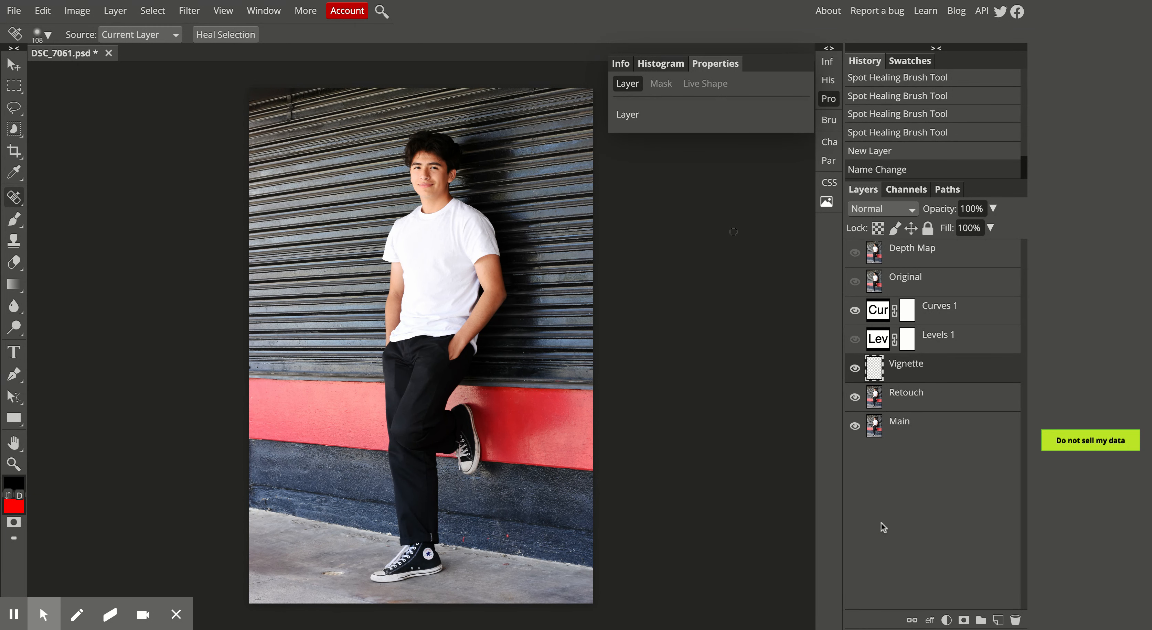
# Set up the Gradient tool with the faint dark-to-transparent preset, Radial shape, Reverse enabled and Overlay blend mode.
pyautogui.click(13, 288)
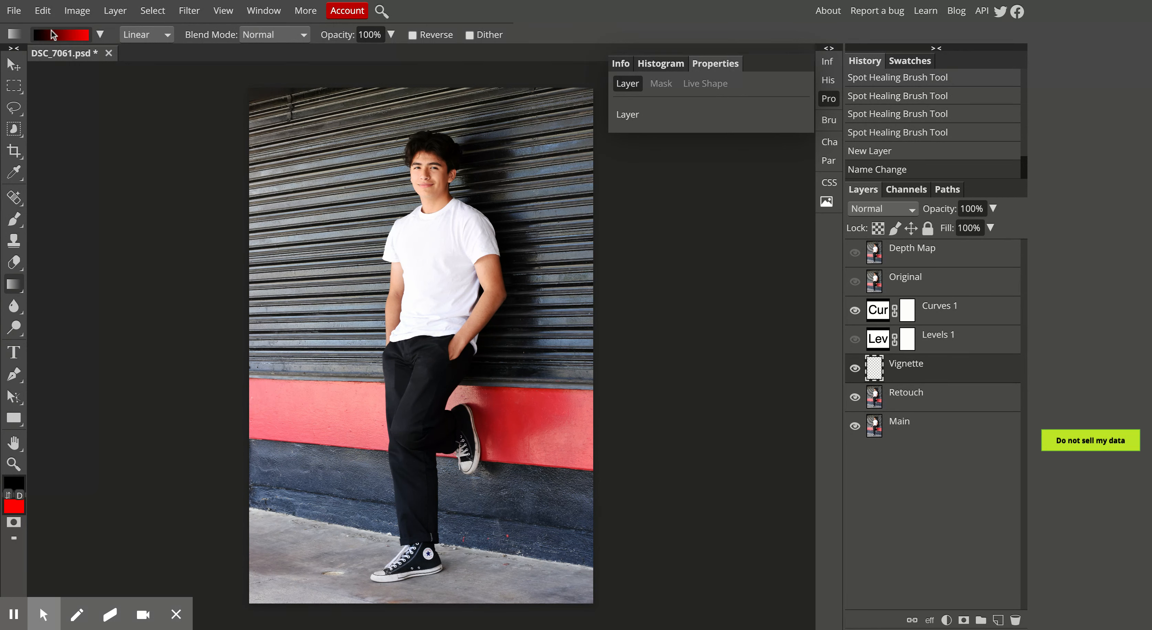
pyautogui.click(100, 36)
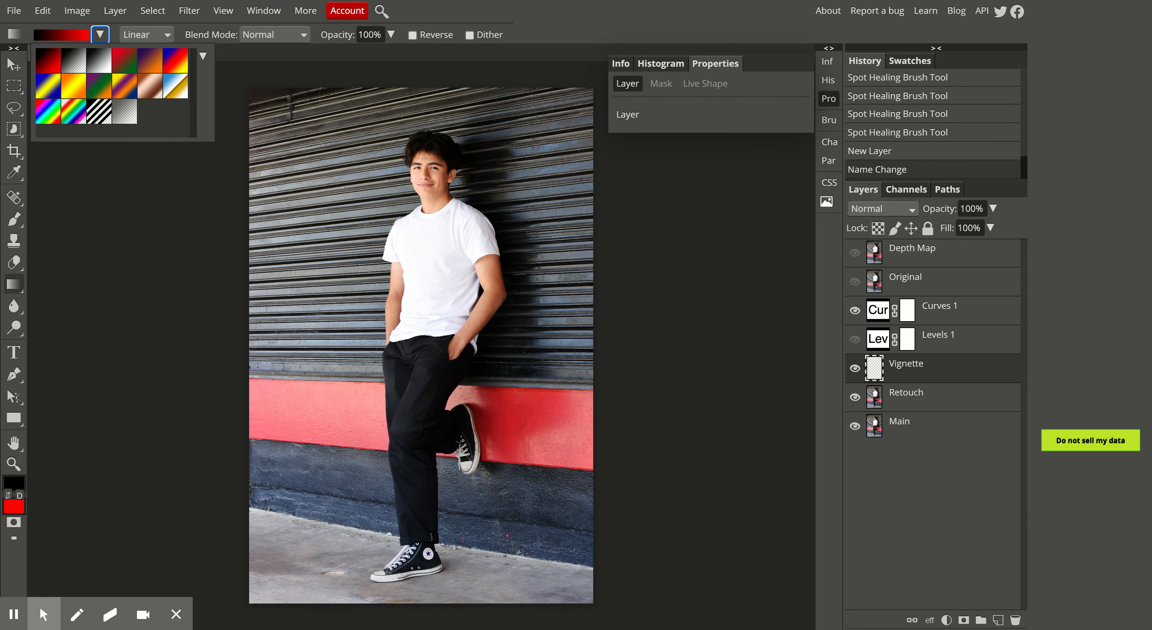
pyautogui.click(124, 111)
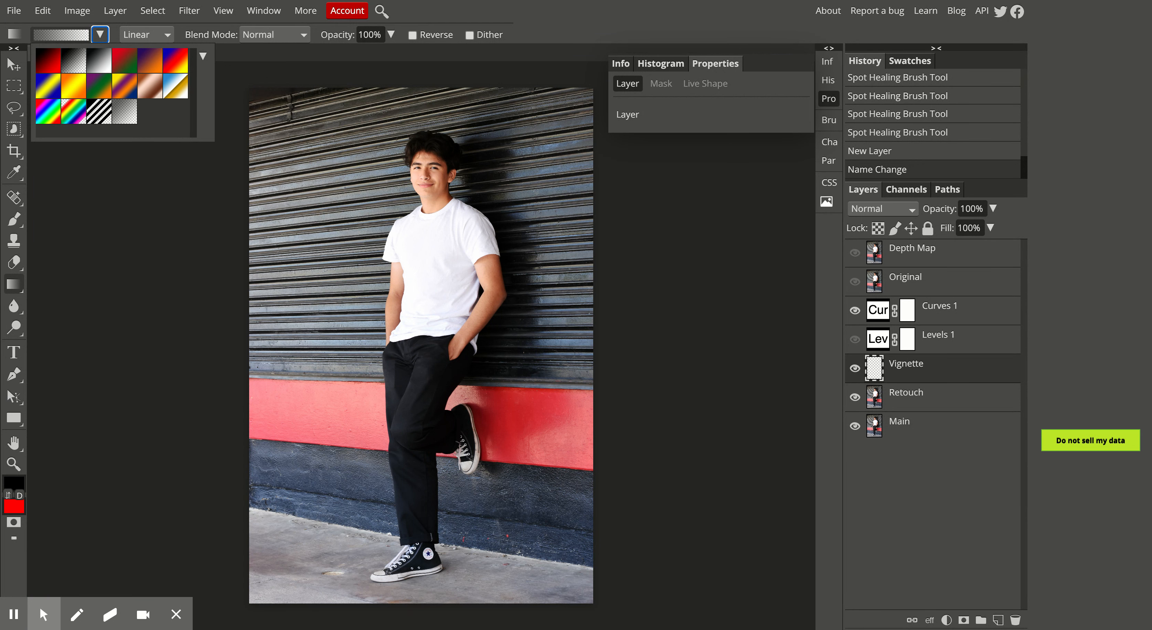
pyautogui.click(168, 37)
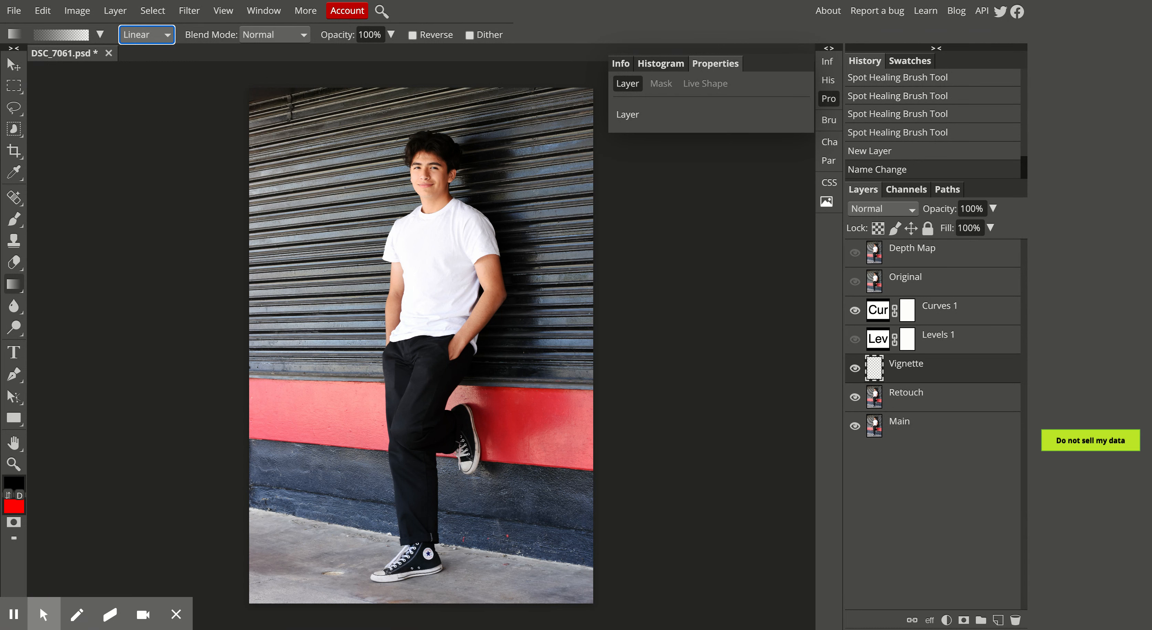
pyautogui.press('Down')
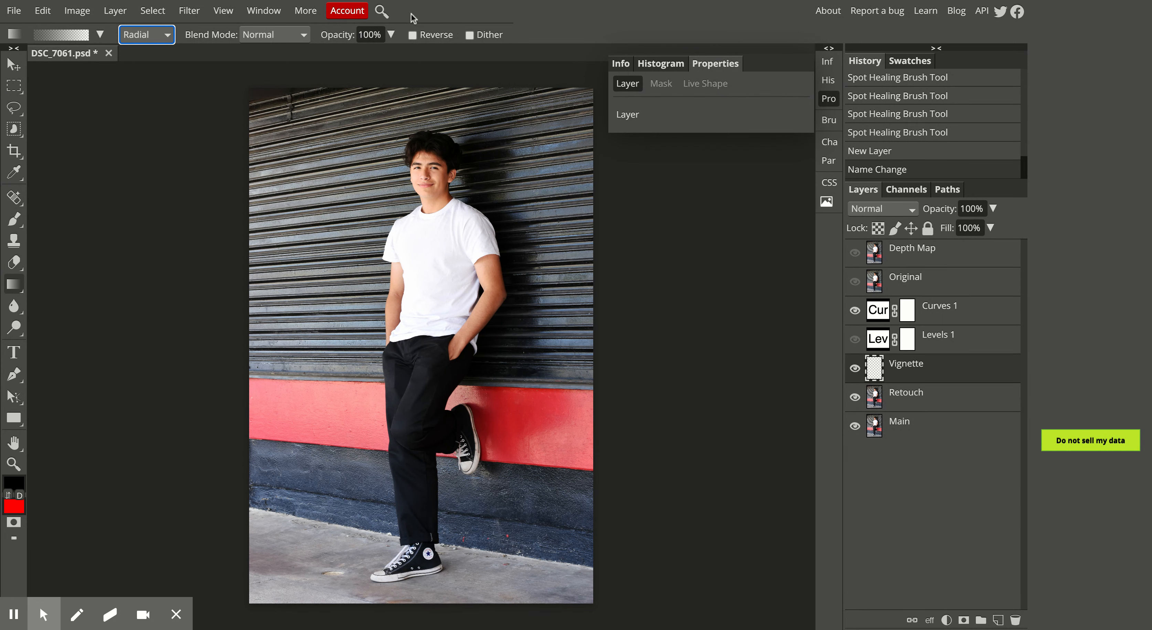
pyautogui.click(412, 35)
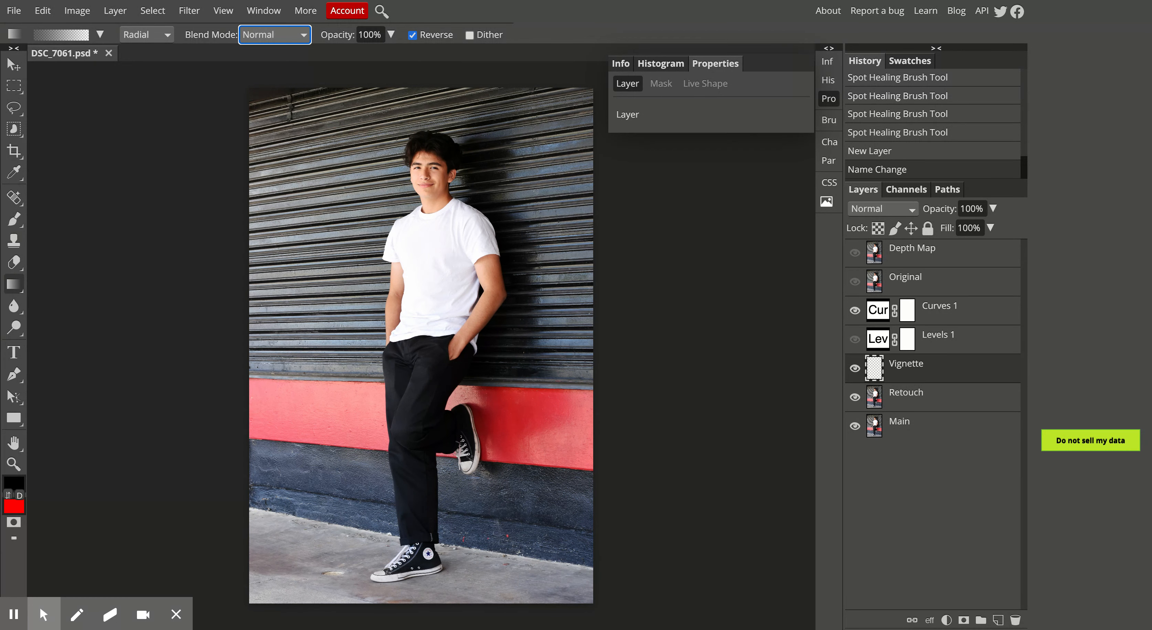
pyautogui.click(257, 224)
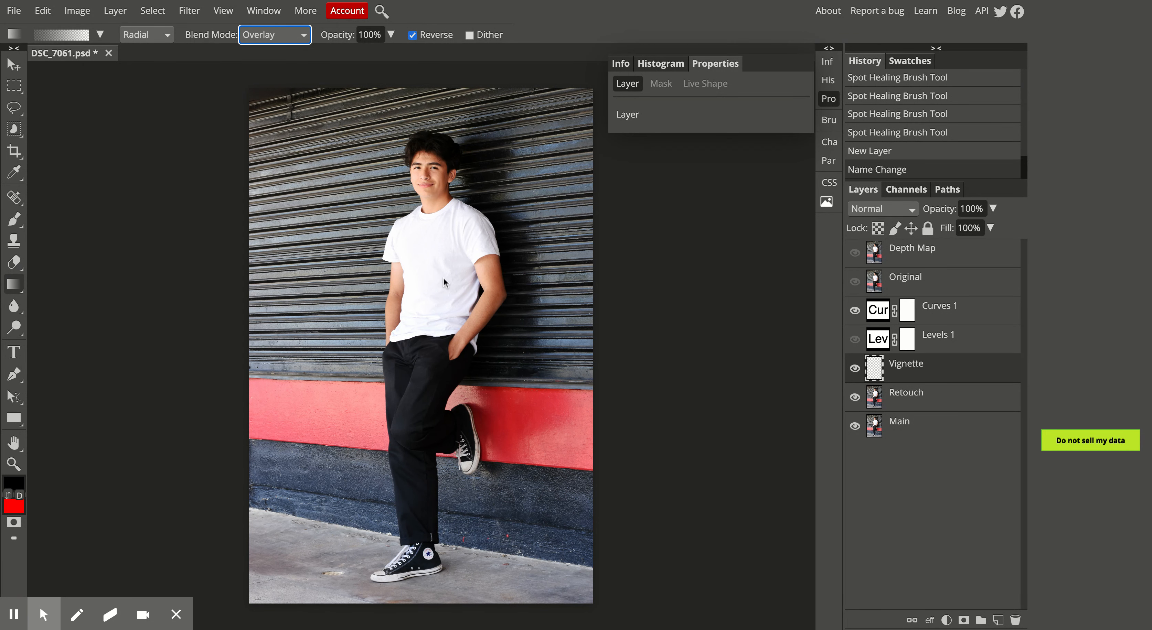
# Draw a radial gradient from the shirt to the photo's lower-right area, lower the Vignette layer's opacity to 29% and compare it hidden and shown.
pyautogui.moveTo(437, 276); pyautogui.dragTo(545, 519)
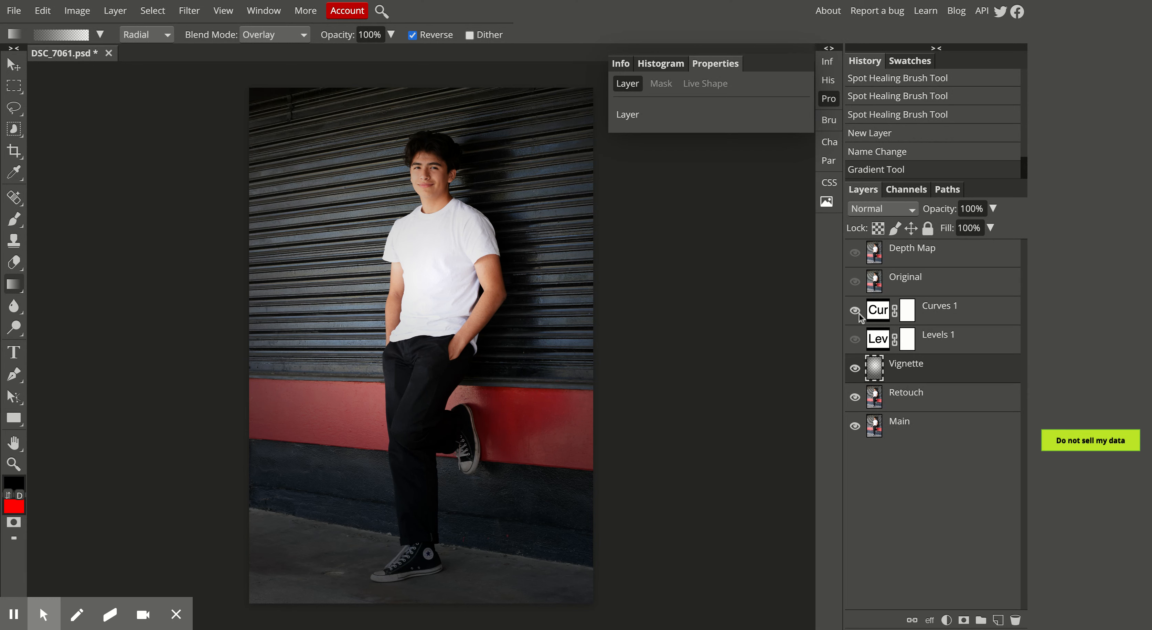
pyautogui.click(993, 209)
pyautogui.moveTo(995, 228); pyautogui.dragTo(947, 229)
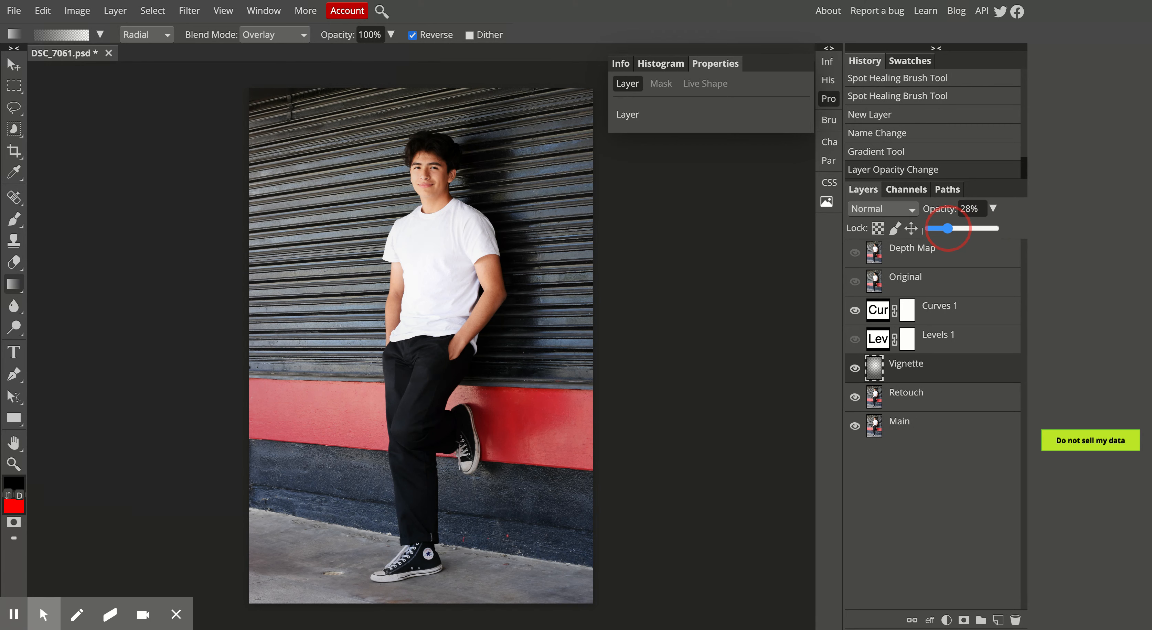
pyautogui.click(855, 368)
pyautogui.click(854, 368)
pyautogui.click(854, 368)
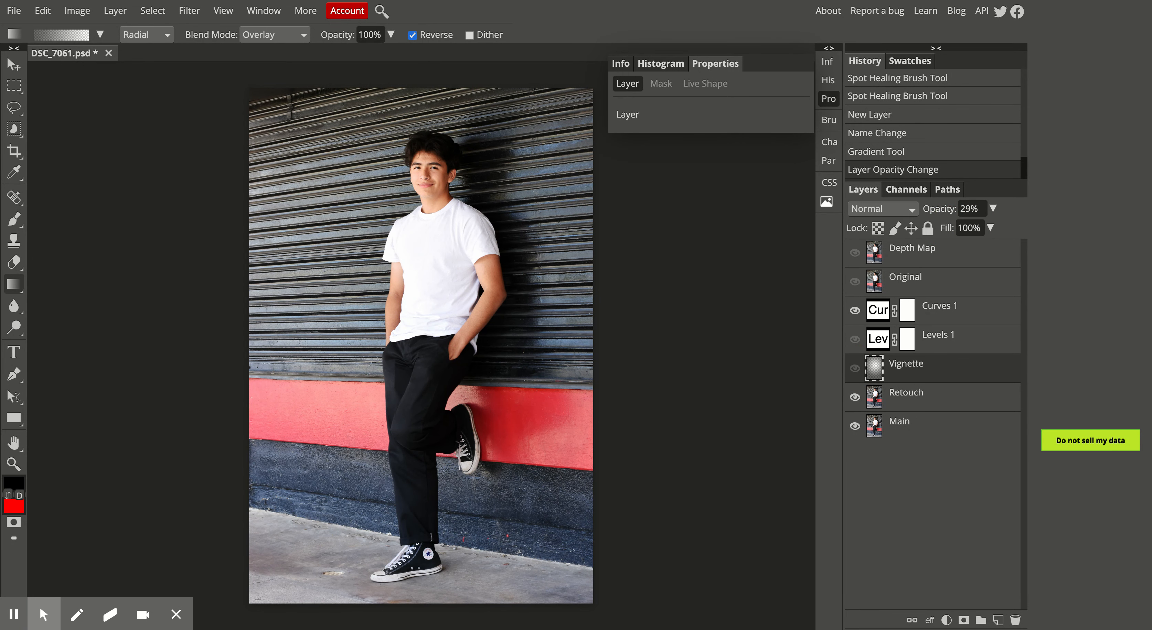
pyautogui.click(855, 368)
# Try Screen as the Vignette layer's blend mode, switch it to Overlay and compare the layer hidden and shown.
pyautogui.click(874, 209)
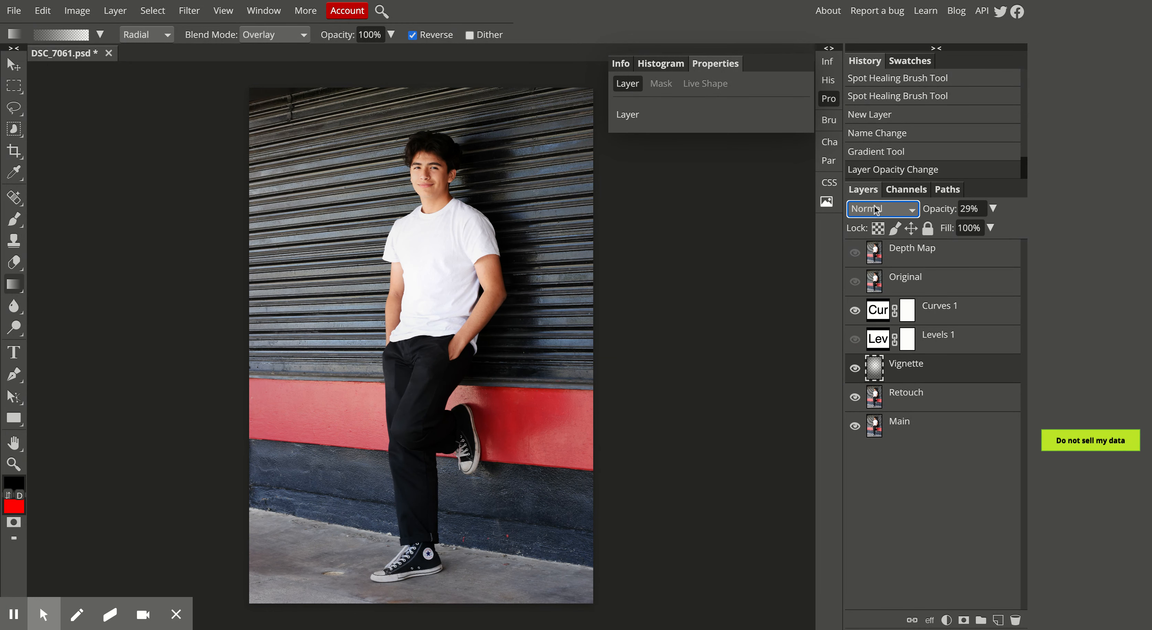
pyautogui.click(884, 331)
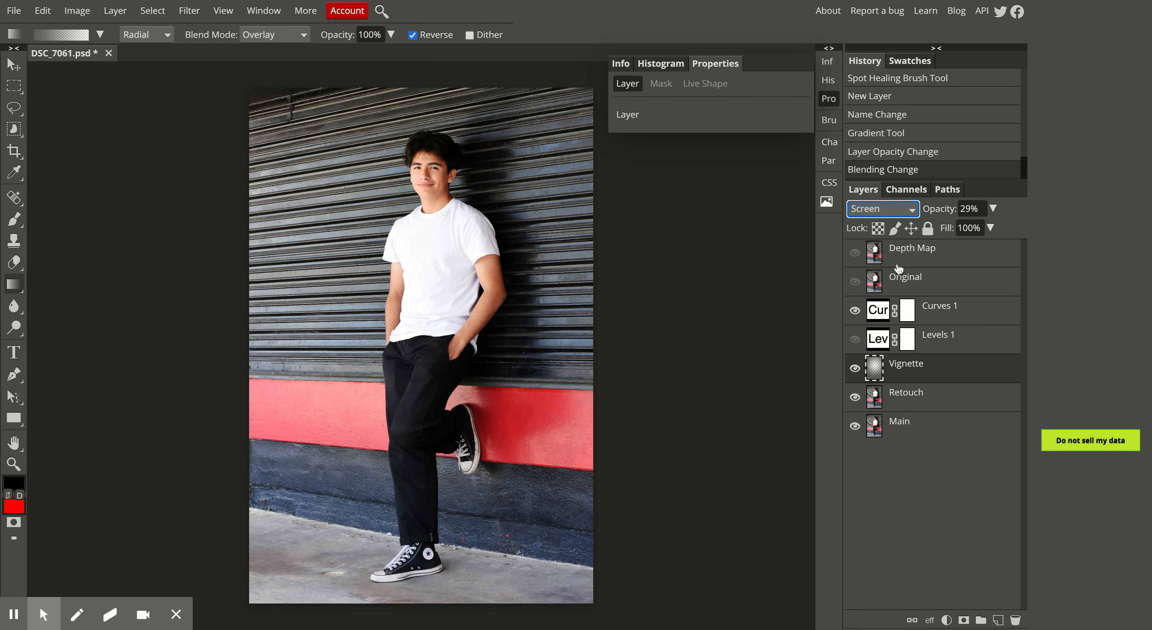
pyautogui.click(892, 212)
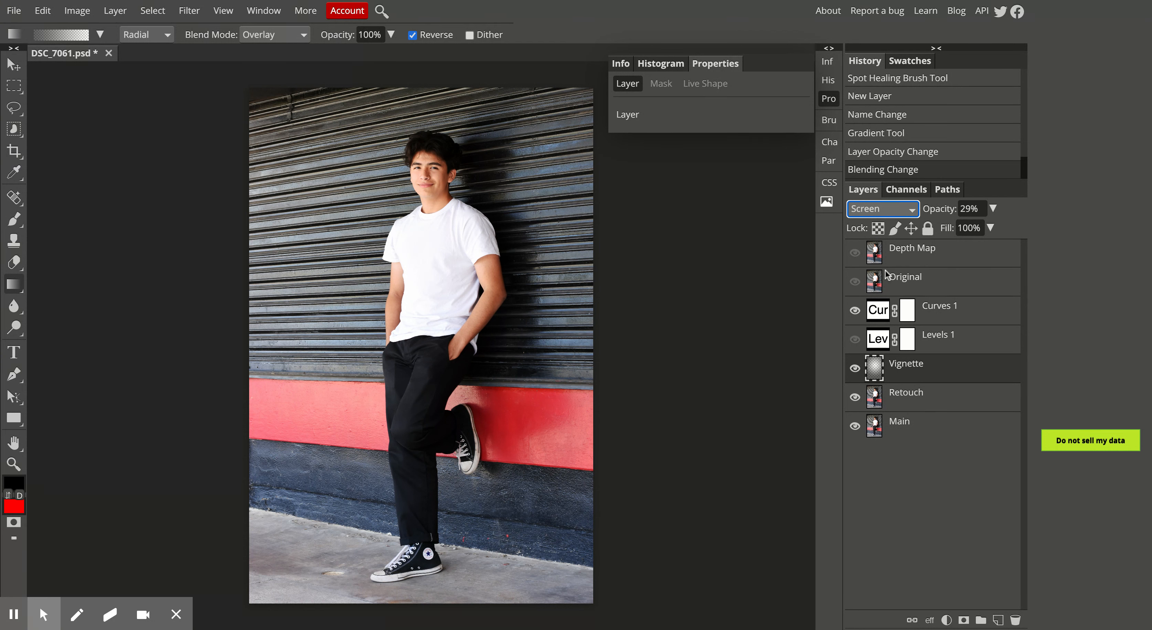
pyautogui.click(886, 270)
pyautogui.click(854, 369)
pyautogui.click(854, 369)
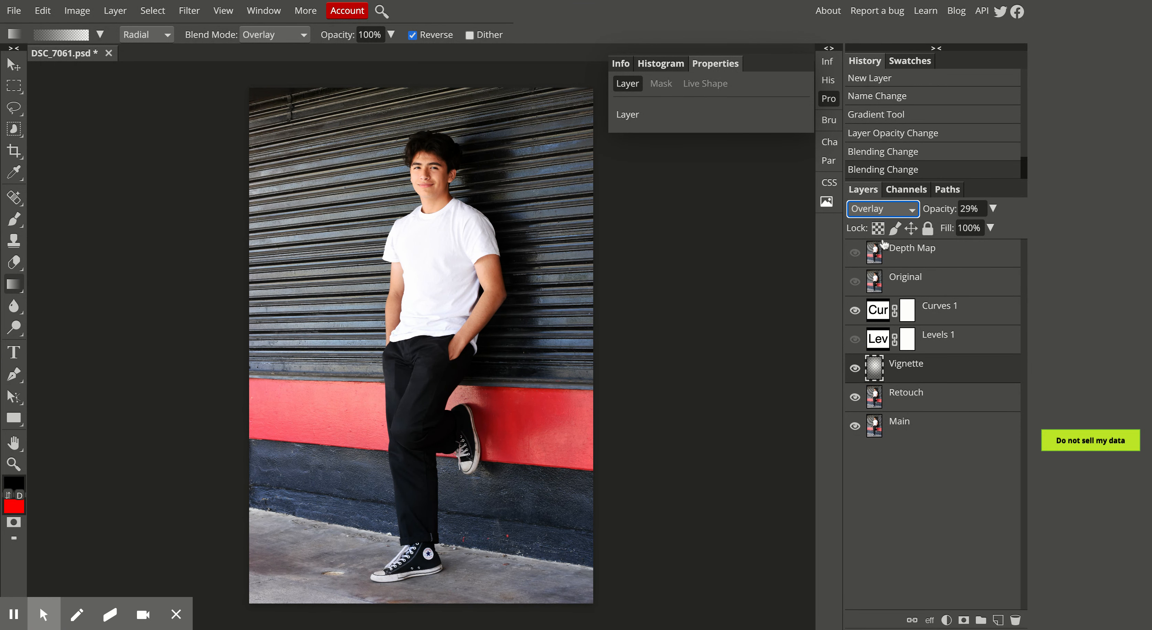
# Lower the Vignette layer's opacity to 16% and compare the Normal and Overlay blend modes, ending on Overlay.
pyautogui.click(992, 208)
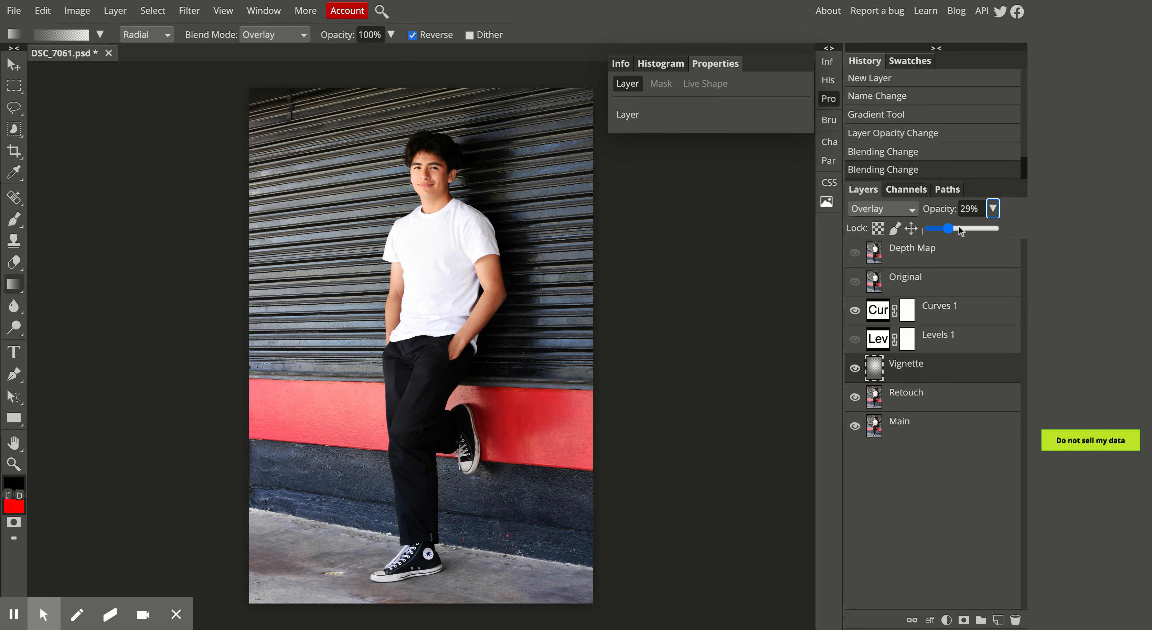
pyautogui.moveTo(951, 228)
pyautogui.mouseDown()
pyautogui.moveTo(1034, 230)
pyautogui.moveTo(939, 229)
pyautogui.mouseUp()
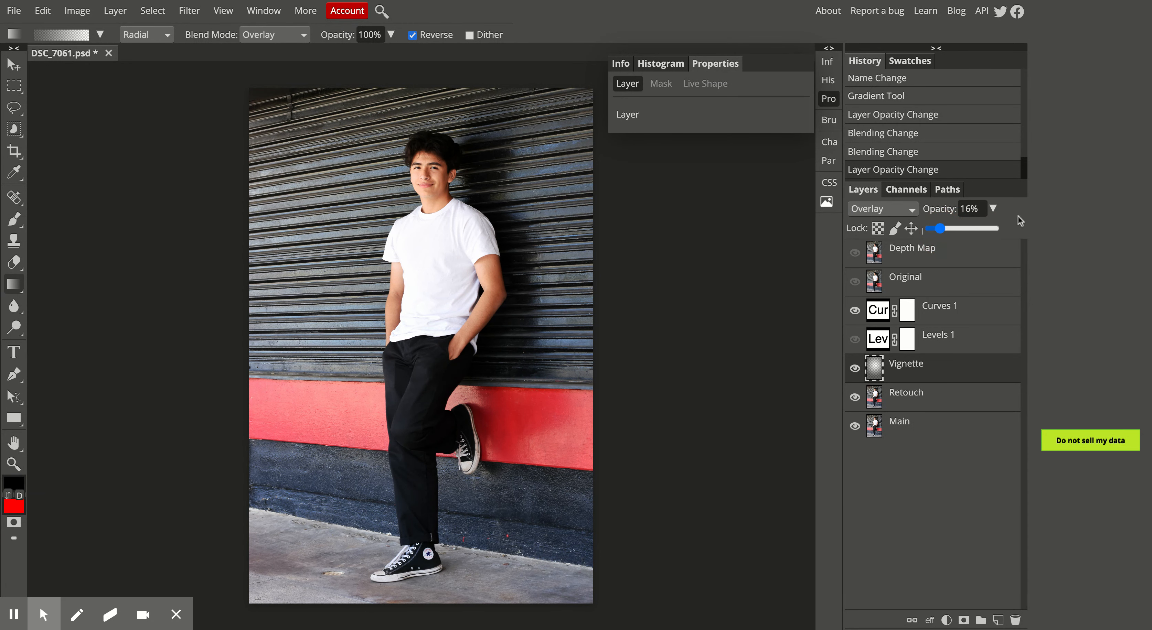
pyautogui.click(890, 209)
pyautogui.click(868, 27)
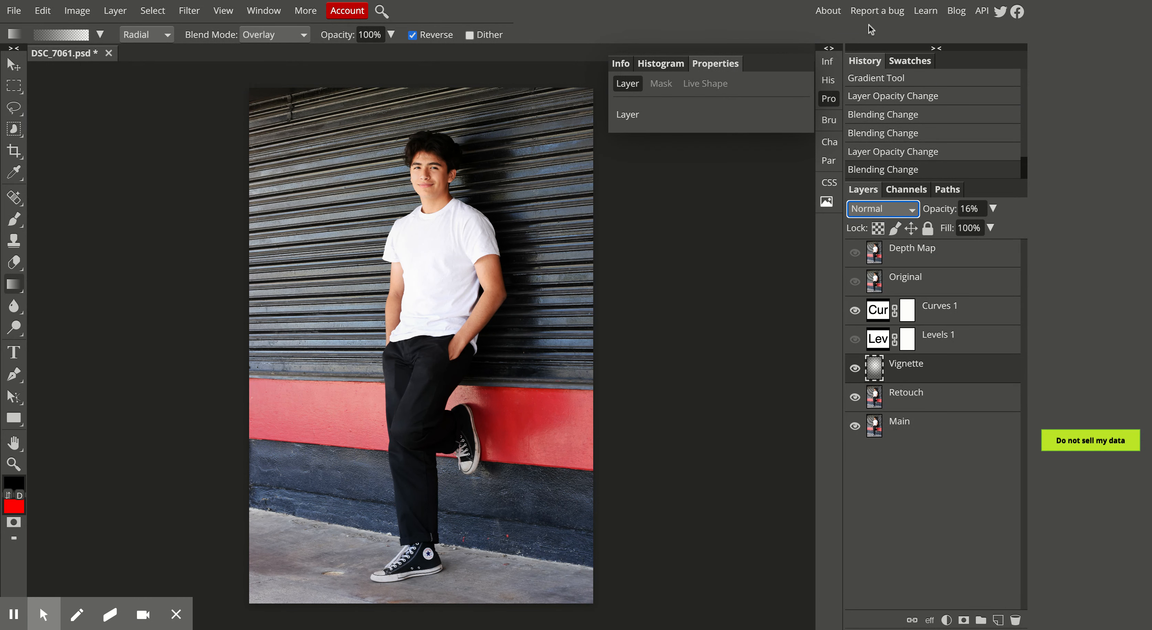
pyautogui.click(880, 209)
pyautogui.click(874, 394)
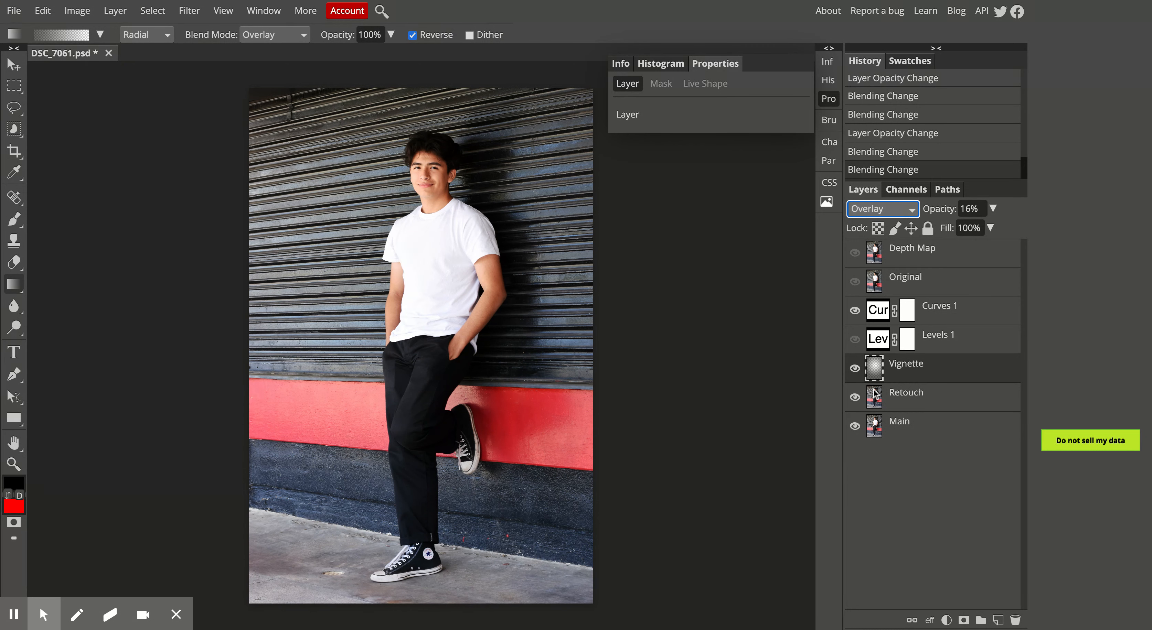
pyautogui.click(854, 368)
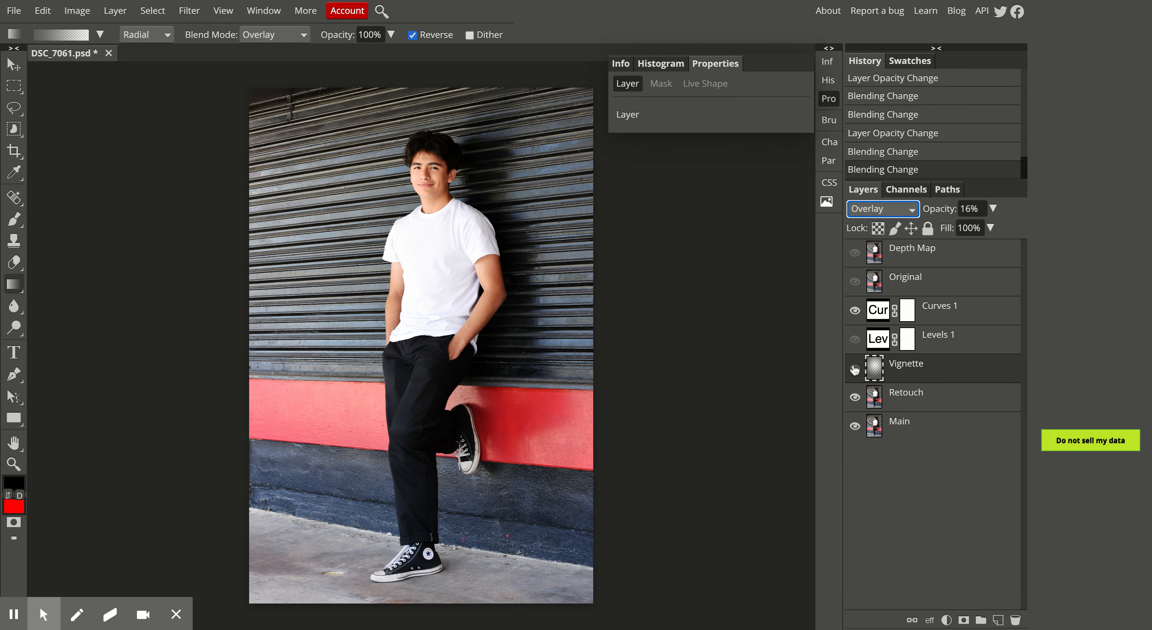
pyautogui.click(854, 368)
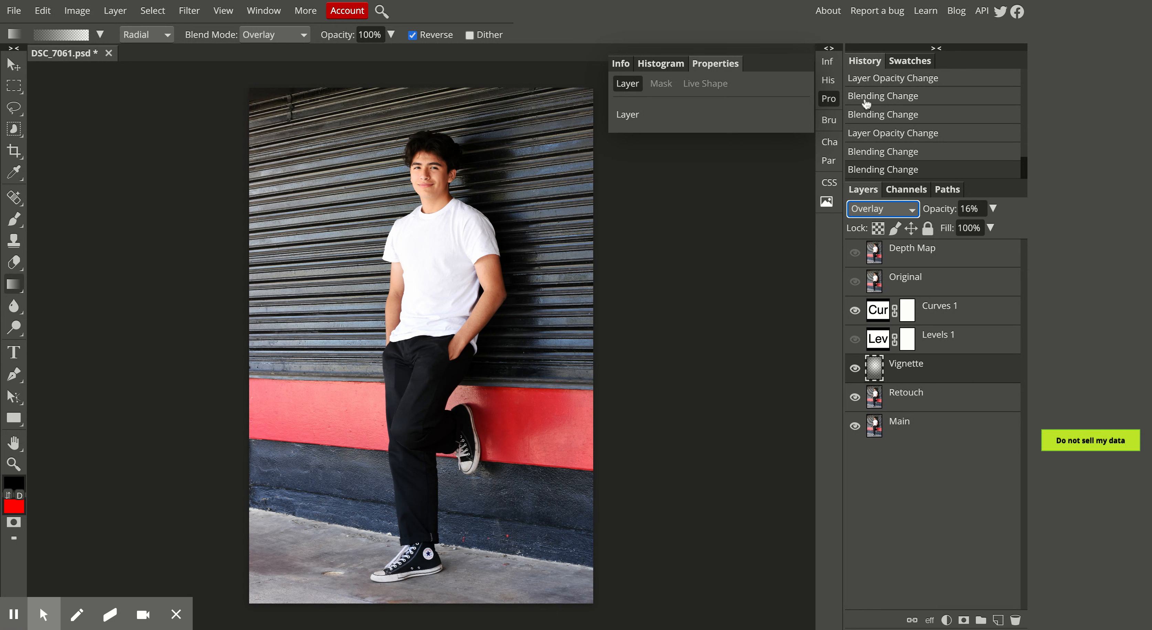
# Revert the document history to the Name Change state, just before the gradient was drawn on the Vignette layer.
pyautogui.scroll(3, 906, 133)
pyautogui.scroll(1, 905, 133)
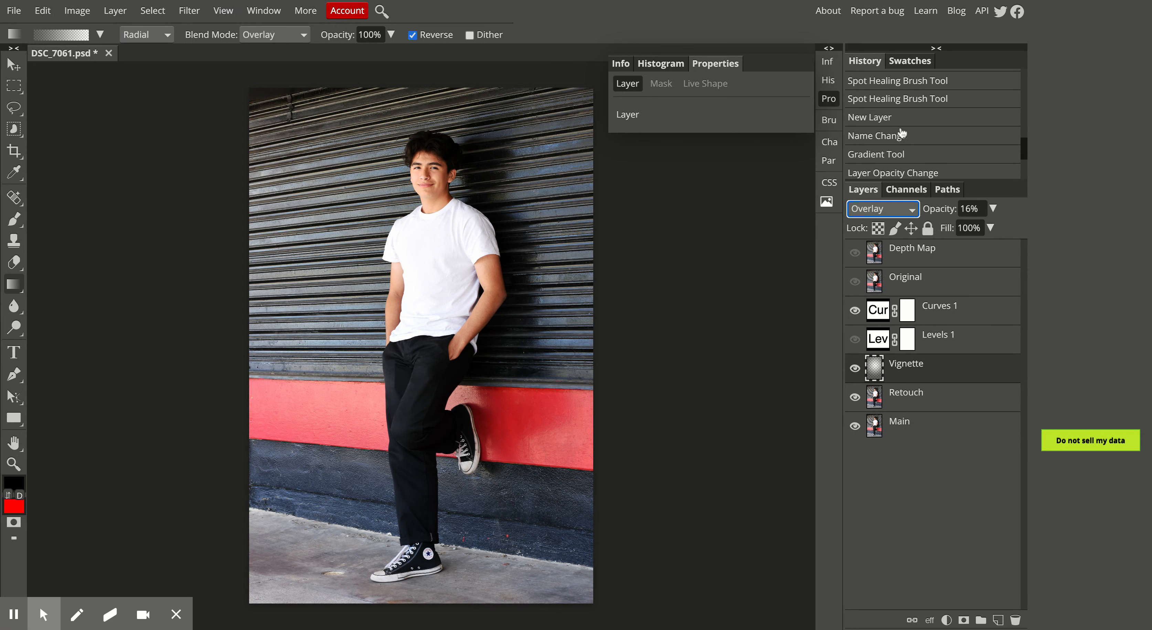
pyautogui.click(874, 119)
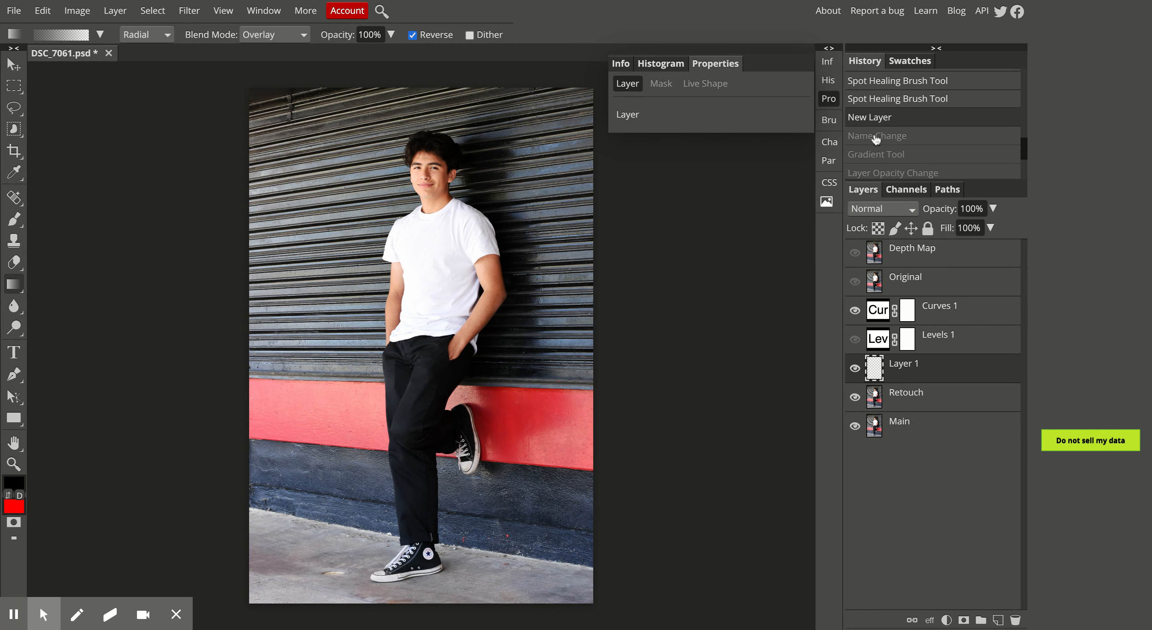
pyautogui.click(876, 138)
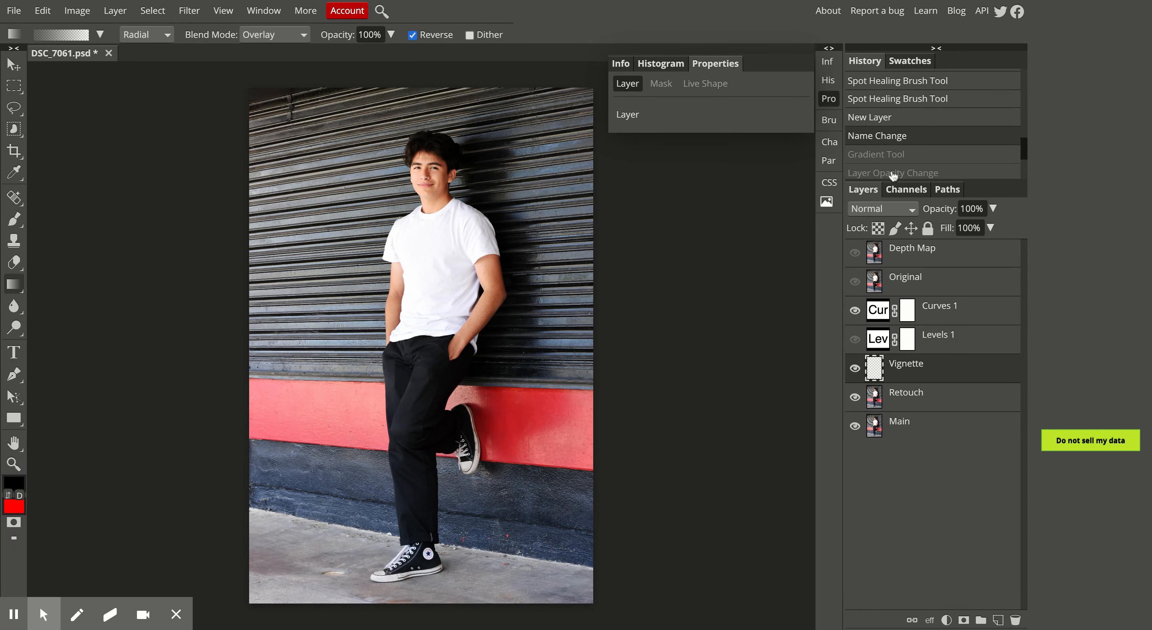
# Set the gradient's blend mode to Normal, draw it from the shirt to beyond the photo's lower-right corner, and compare the Vignette layer hidden and shown.
pyautogui.click(280, 41)
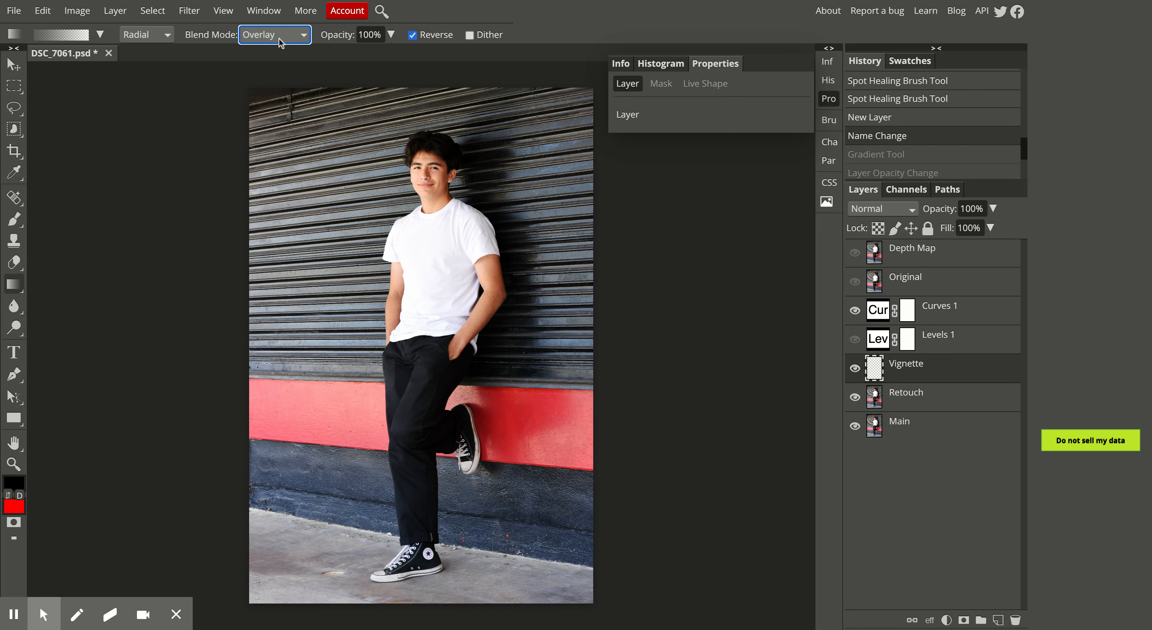
pyautogui.click(268, 35)
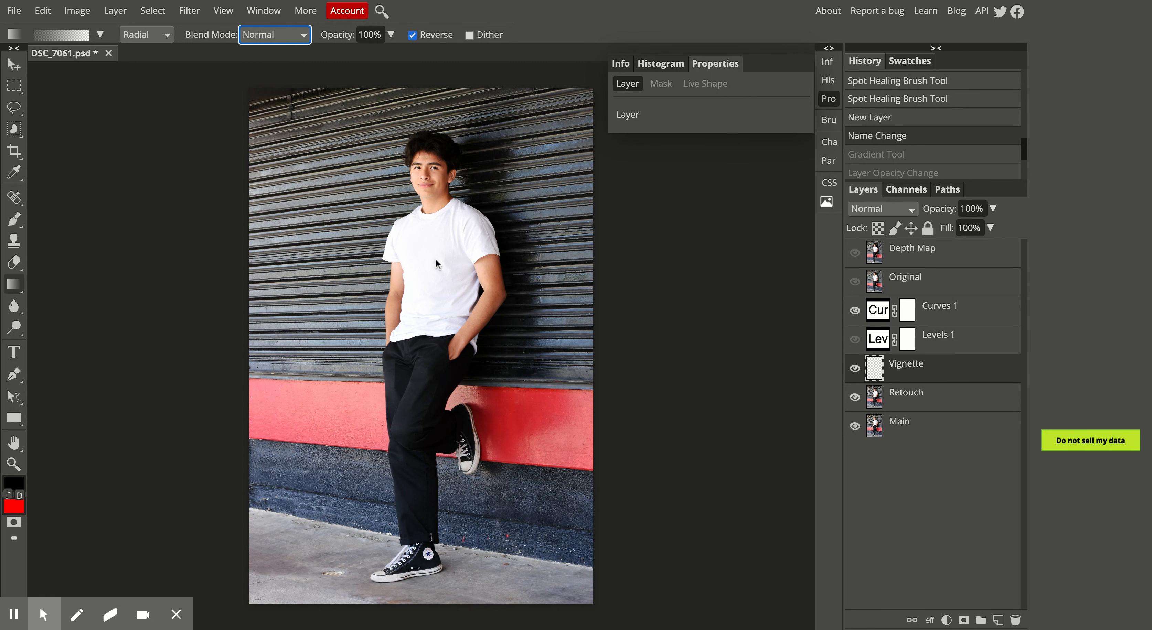
pyautogui.moveTo(432, 271)
pyautogui.mouseDown()
pyautogui.moveTo(498, 438)
pyautogui.moveTo(573, 540)
pyautogui.moveTo(667, 570)
pyautogui.mouseUp()
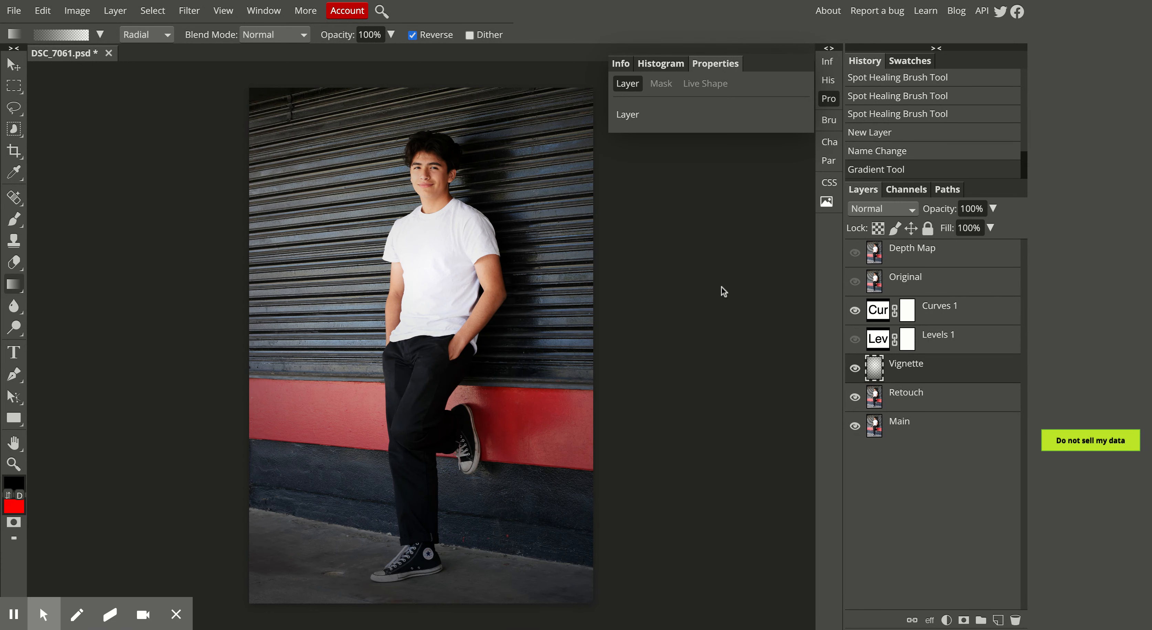
pyautogui.click(854, 368)
pyautogui.click(854, 367)
# Set the Vignette layer's blend mode to Overlay and its opacity to 27%, then compare the photo with the layer hidden and shown.
pyautogui.click(893, 208)
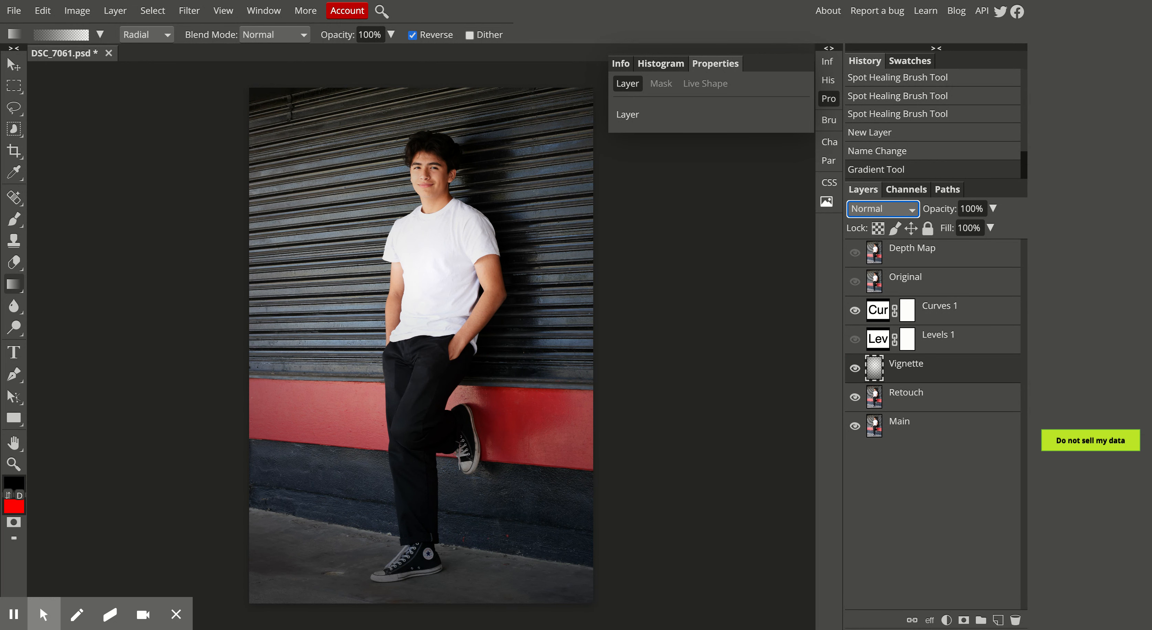
pyautogui.click(870, 394)
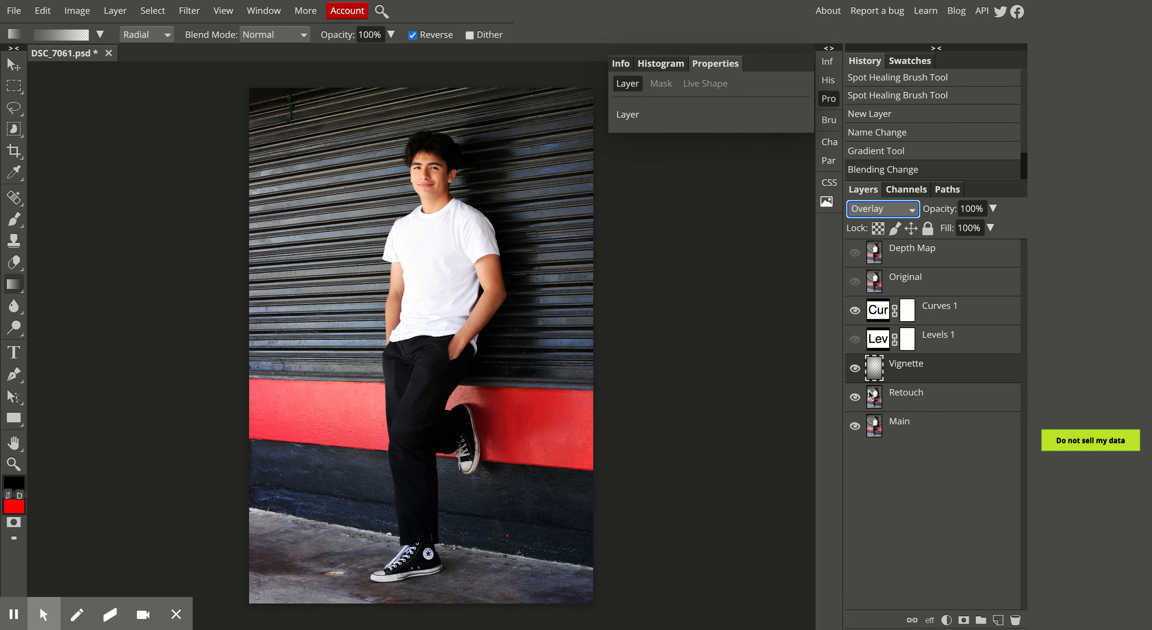
pyautogui.click(992, 208)
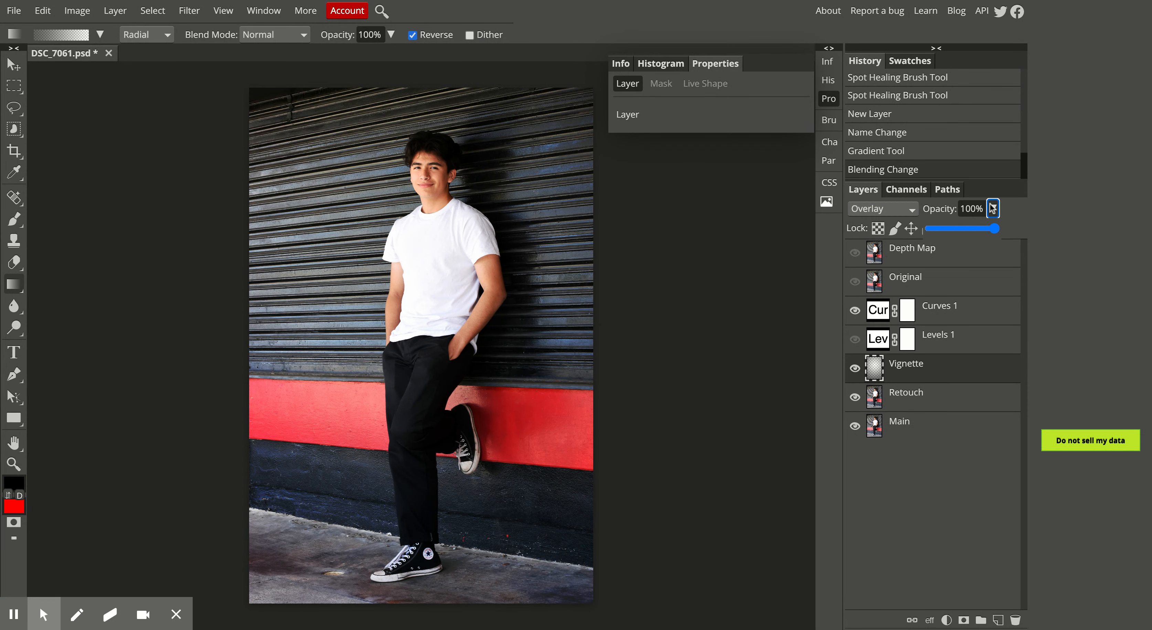
pyautogui.moveTo(994, 229); pyautogui.dragTo(943, 229)
pyautogui.moveTo(944, 228); pyautogui.dragTo(947, 229)
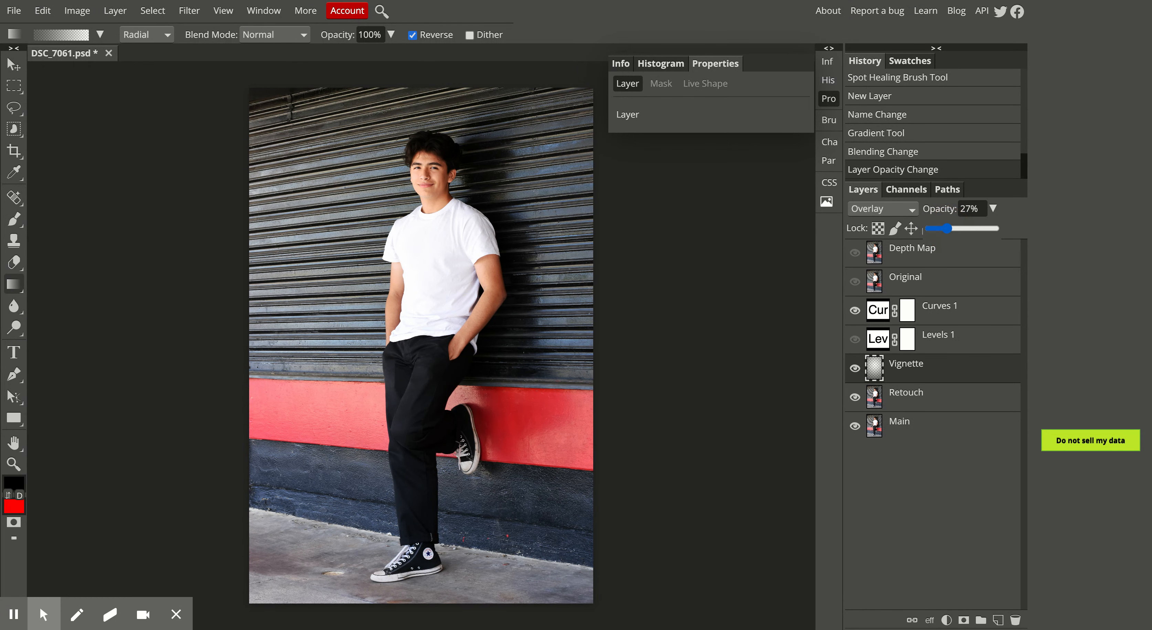
pyautogui.click(854, 369)
pyautogui.click(855, 368)
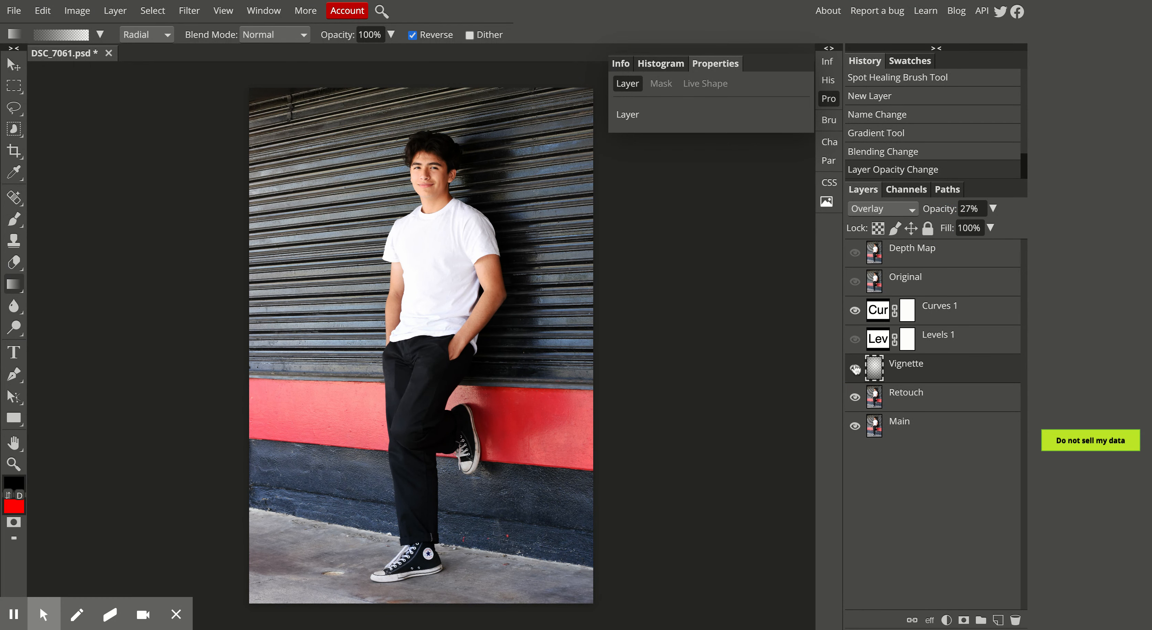
pyautogui.click(854, 368)
pyautogui.click(855, 368)
# Create a new layer above the Vignette layer and name it linear.
pyautogui.click(998, 620)
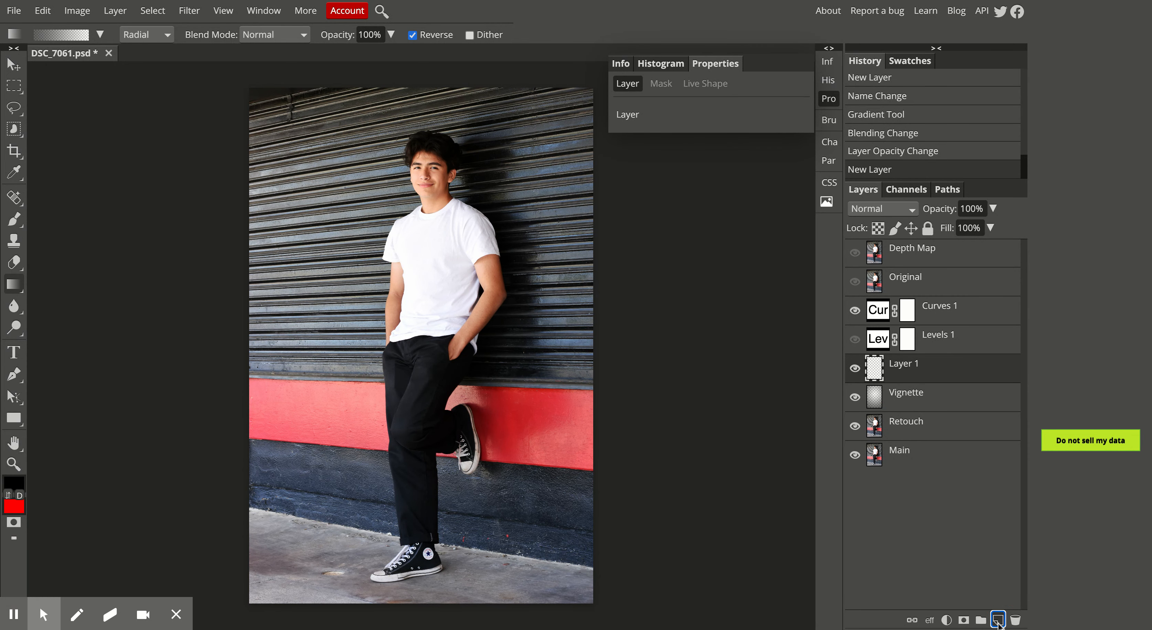
pyautogui.doubleClick(906, 368)
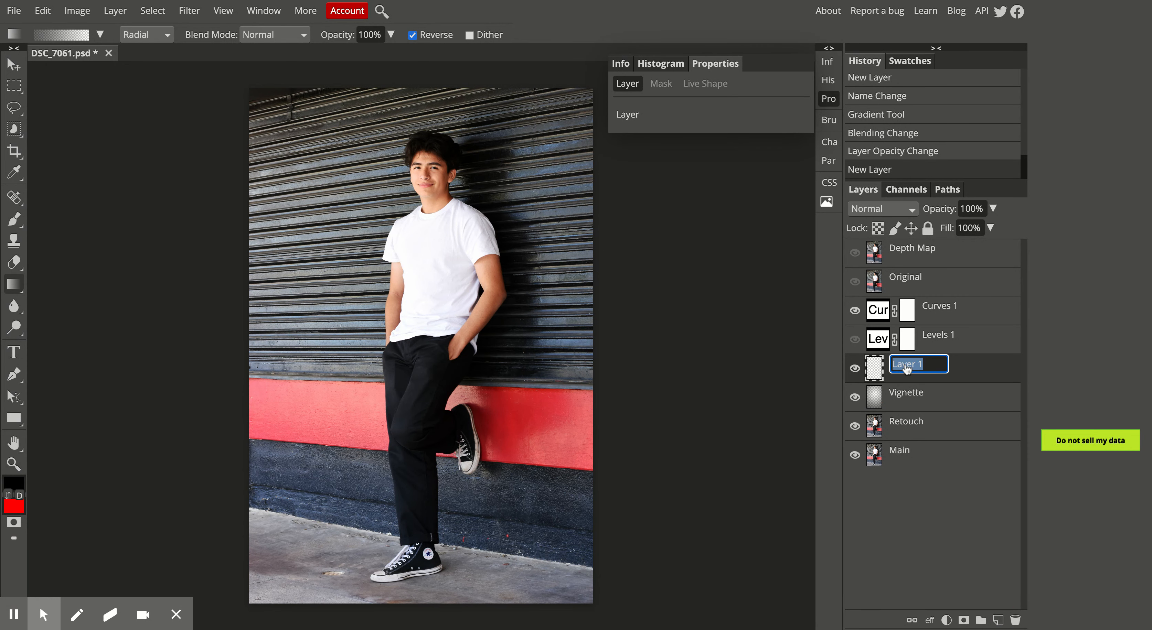
pyautogui.write('liner')
pyautogui.press('BackSpace')
pyautogui.write('ar')
pyautogui.click(889, 521)
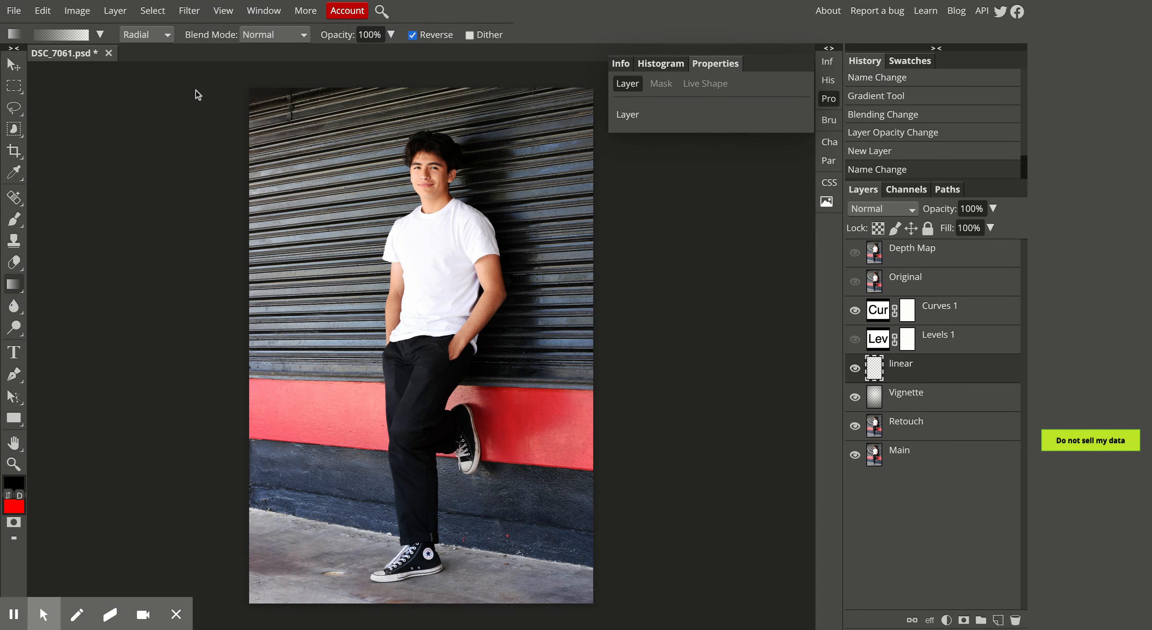
# Set the gradient type to Linear and, replacing a first rightward attempt, draw it from the shutter left of the man leftward to the photo's left edge.
pyautogui.click(152, 32)
pyautogui.click(152, 27)
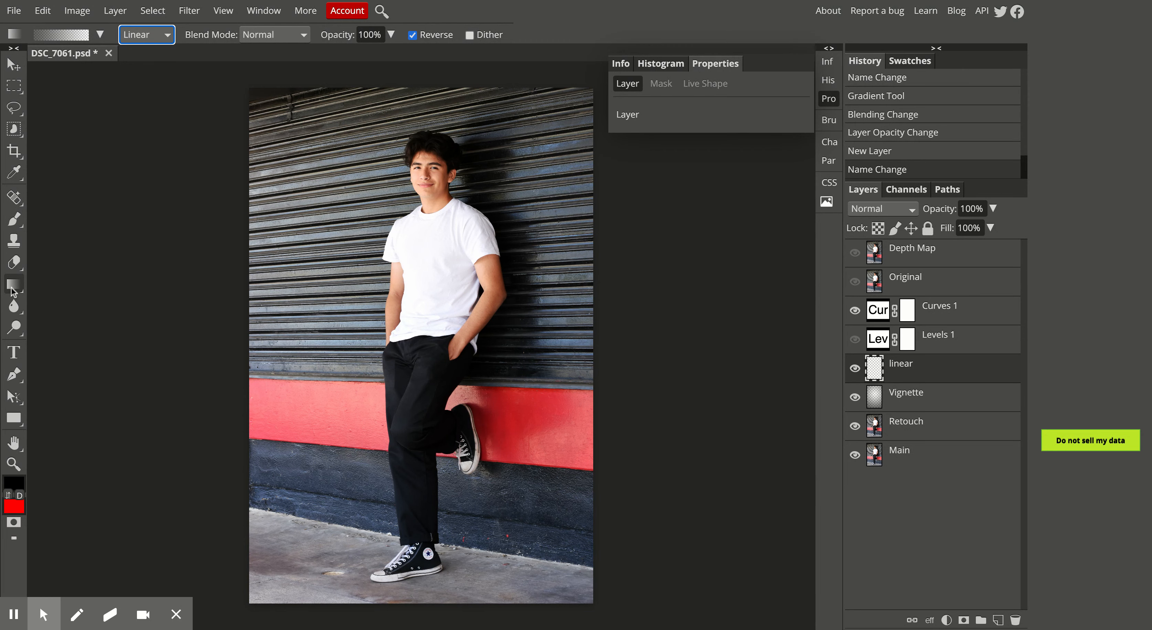
pyautogui.moveTo(231, 297); pyautogui.dragTo(344, 295)
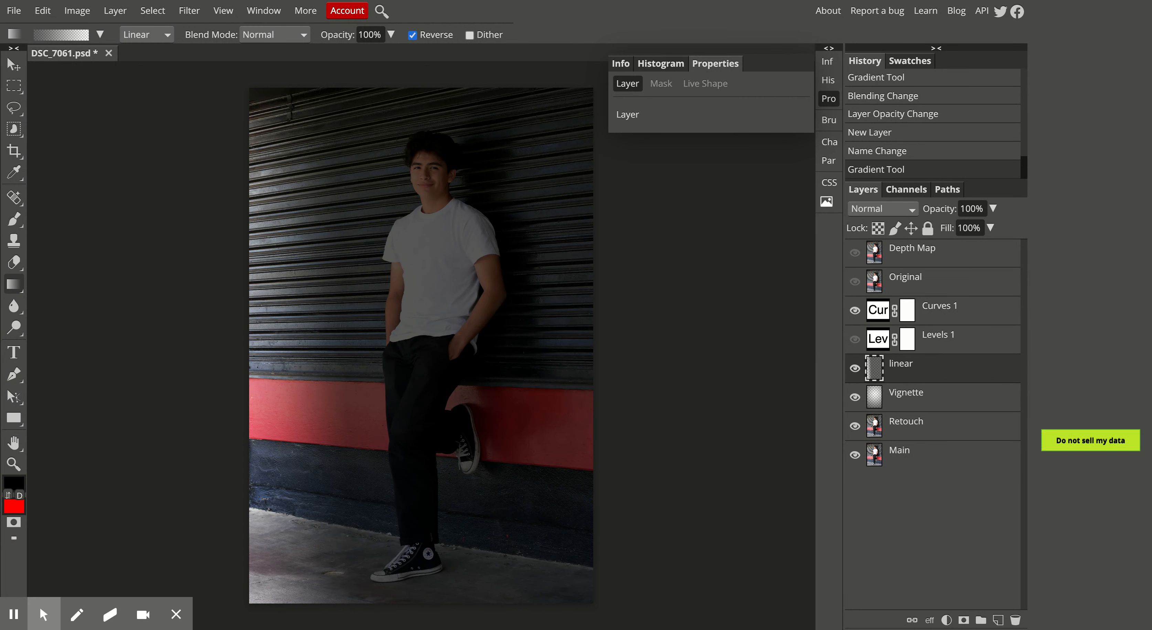
pyautogui.hotkey('ctrl', 'z')
pyautogui.moveTo(349, 294); pyautogui.dragTo(249, 292)
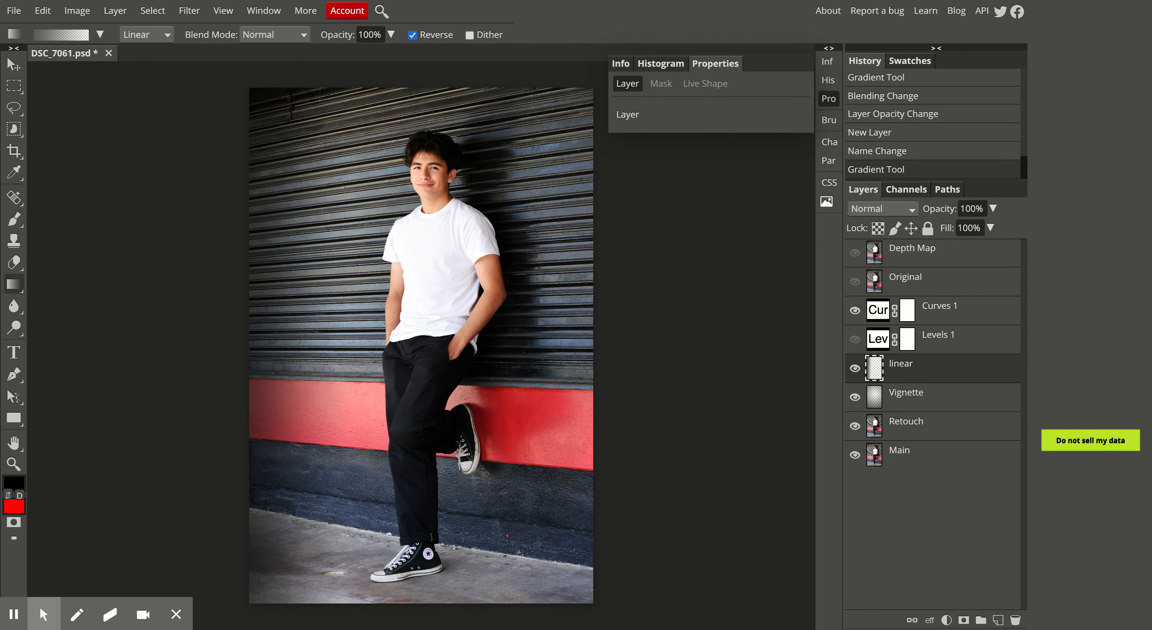
# Set the linear layer's blend mode to Overlay and its opacity to 34%, then compare the photo with the layer hidden and shown.
pyautogui.click(899, 210)
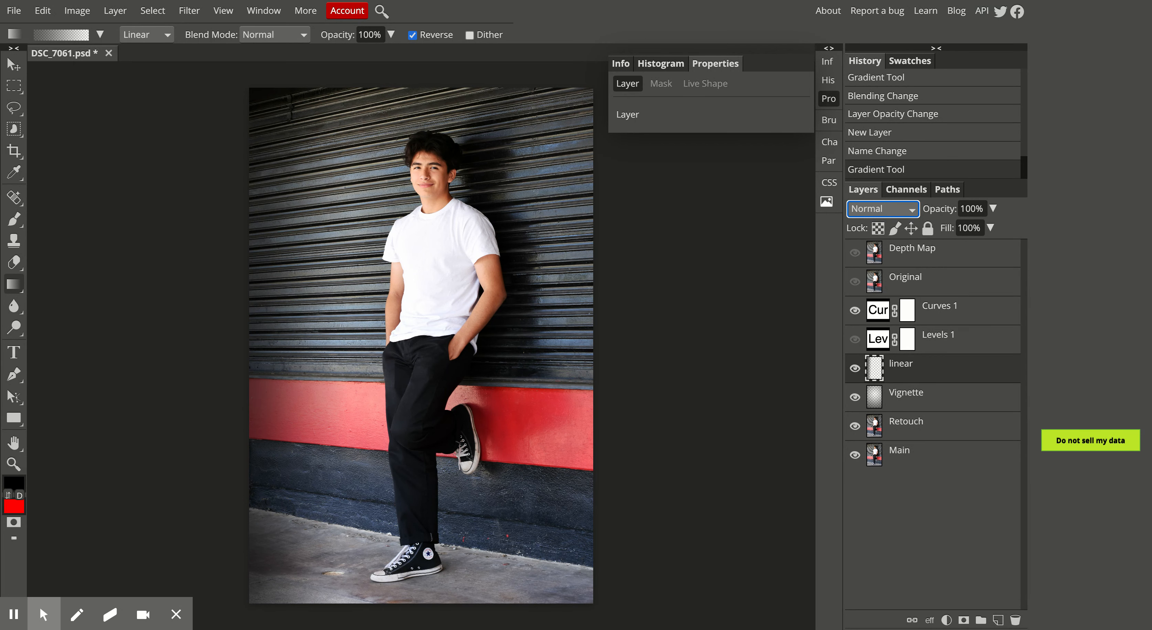
pyautogui.click(933, 372)
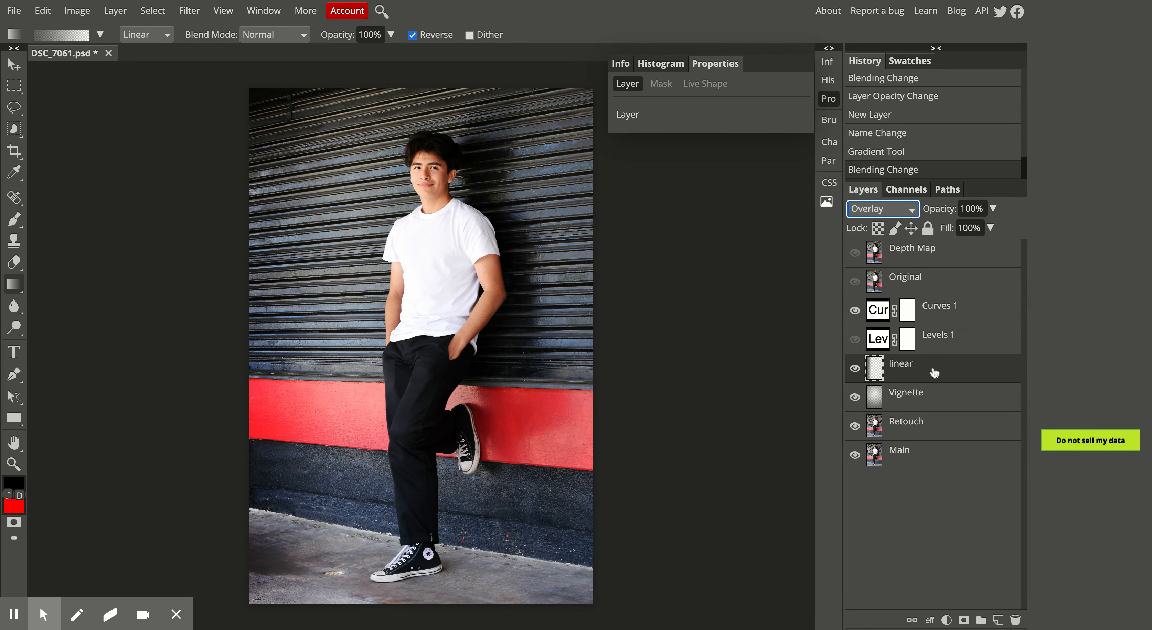
pyautogui.click(993, 209)
pyautogui.moveTo(995, 228); pyautogui.dragTo(953, 228)
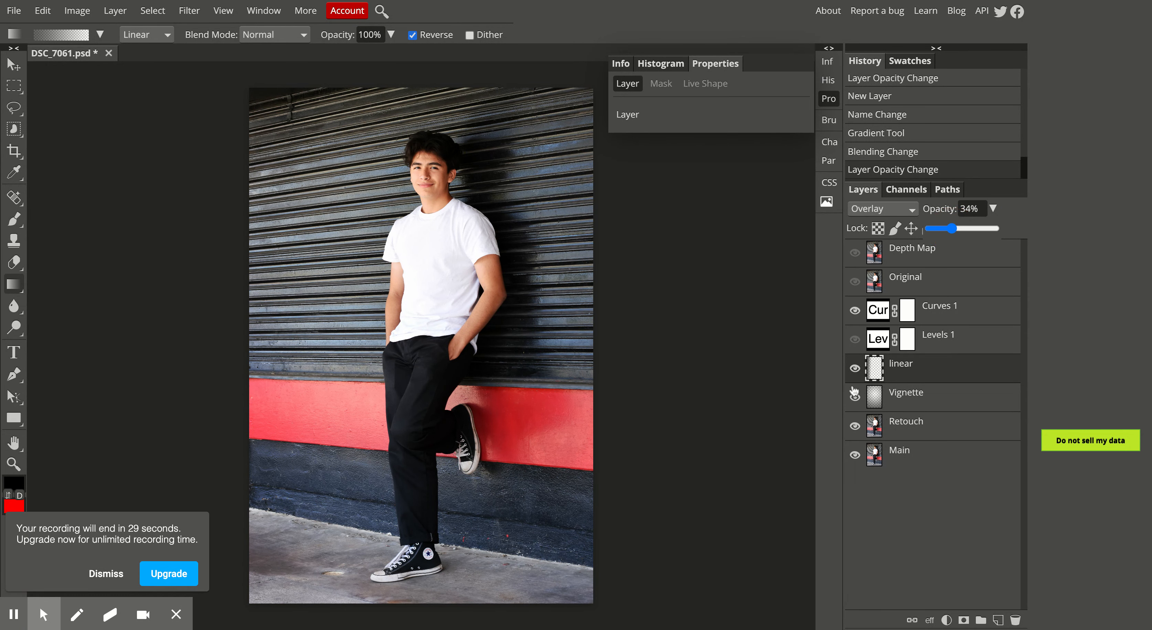
pyautogui.click(853, 369)
pyautogui.click(853, 369)
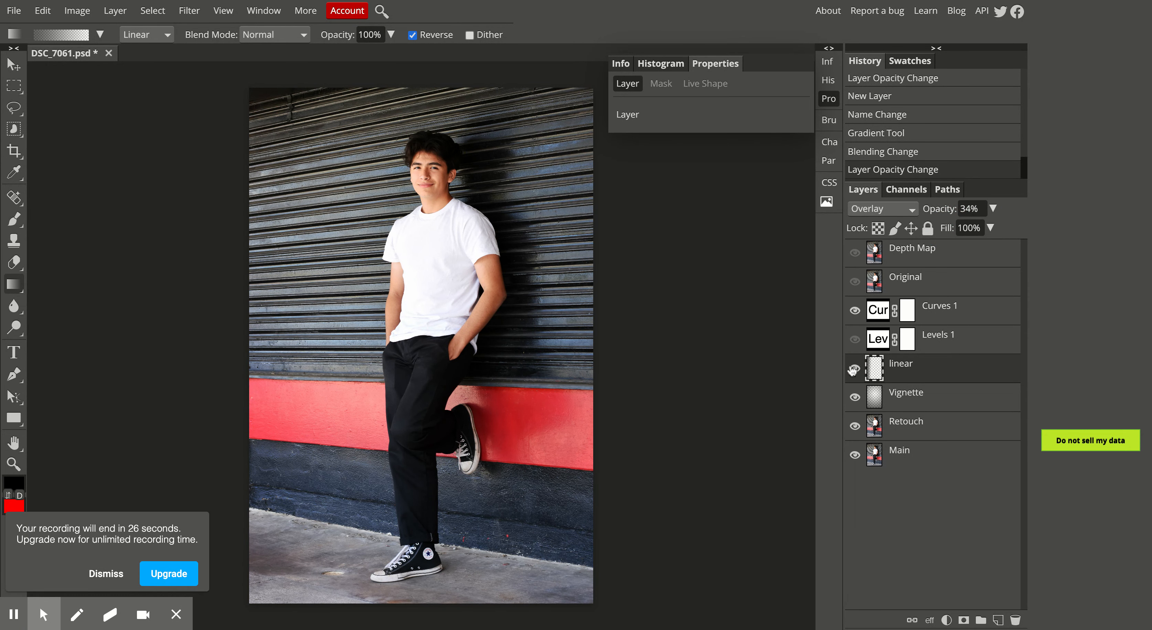
pyautogui.click(853, 369)
pyautogui.click(852, 369)
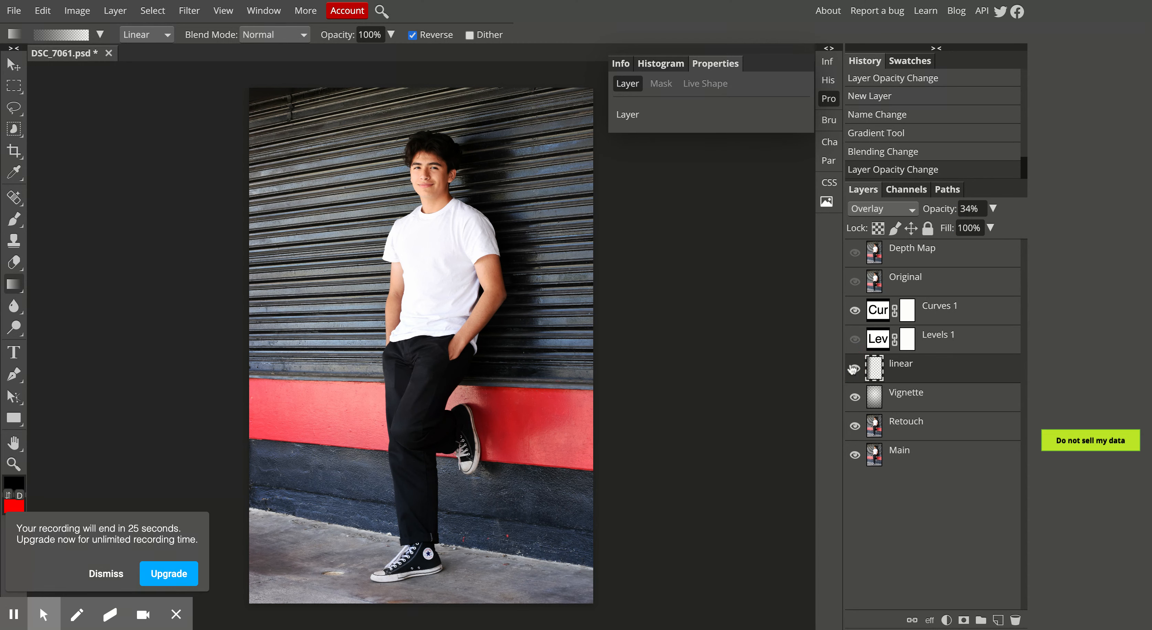